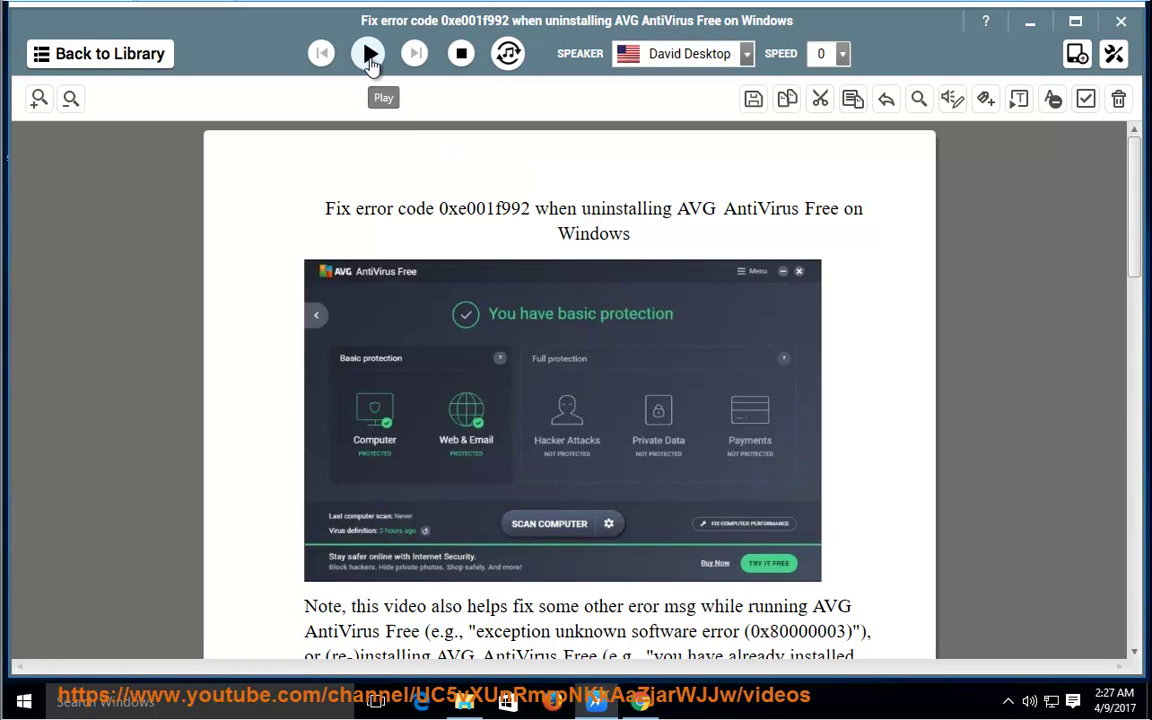
Start NaturalReader reading the AVG troubleshooting article aloud, pausing after the AVG Clear step.
{"action": "left_click", "coordinate": [369, 54]}
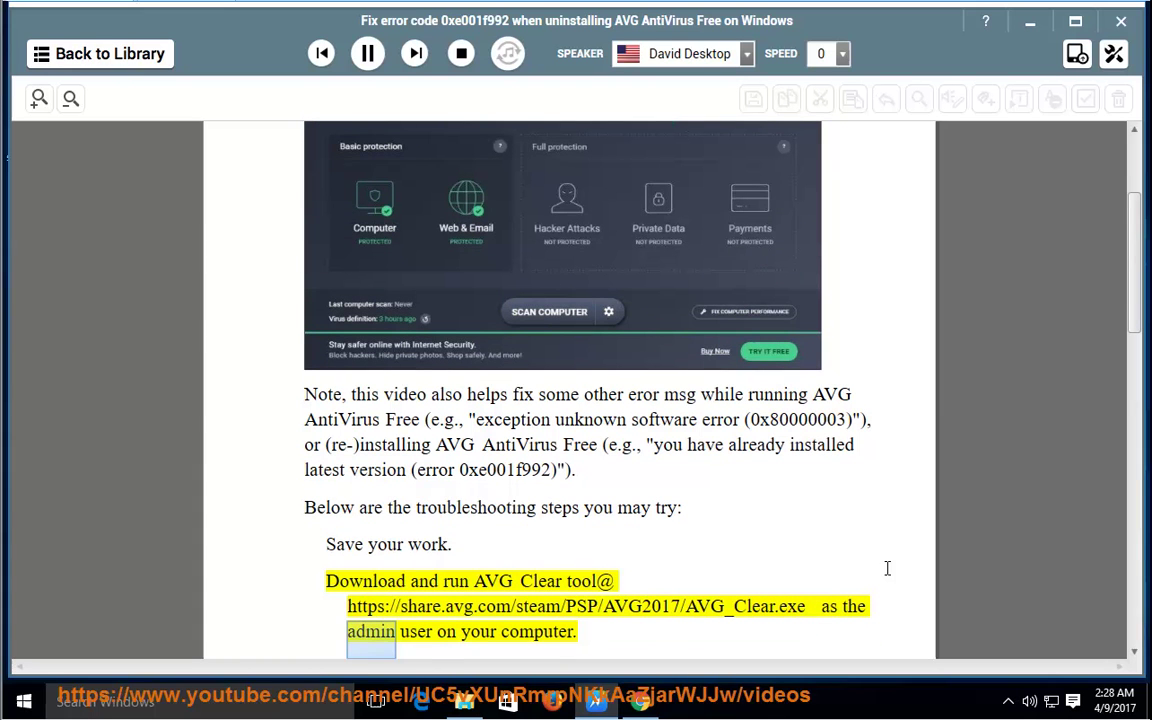
{"action": "left_click", "coordinate": [367, 53]}
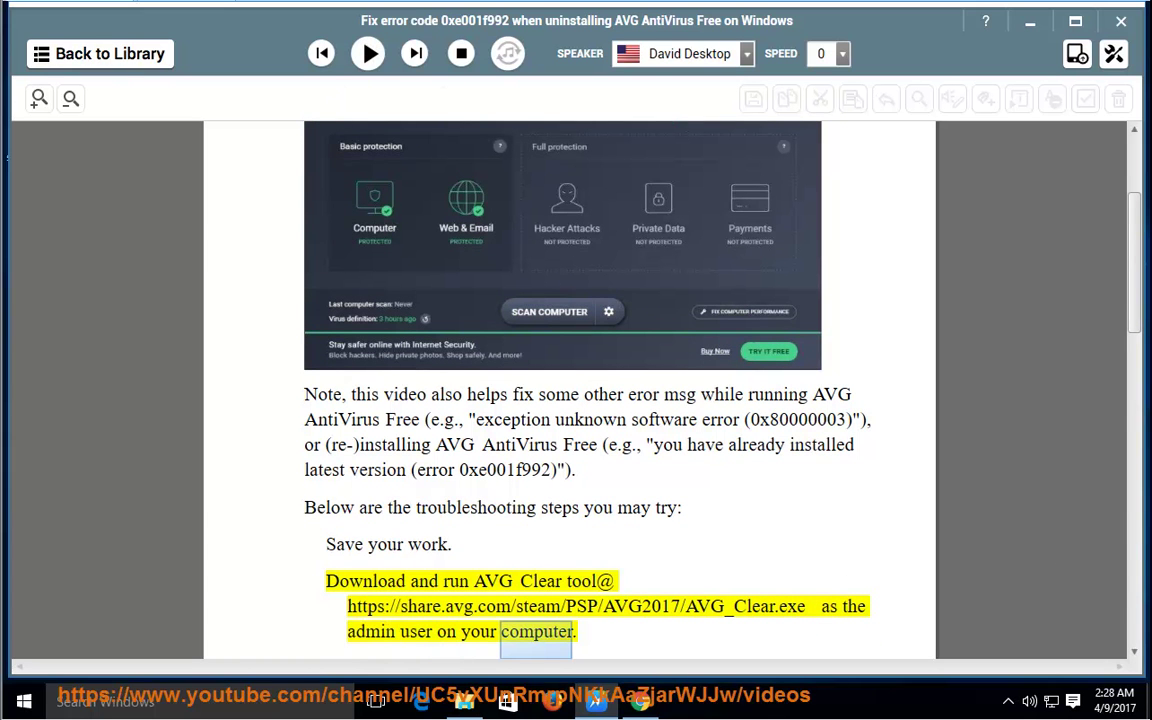
{"action": "left_click", "coordinate": [1148, 712]}
{"action": "left_click_drag", "start_coordinate": [170, 420], "coordinate": [180, 432]}
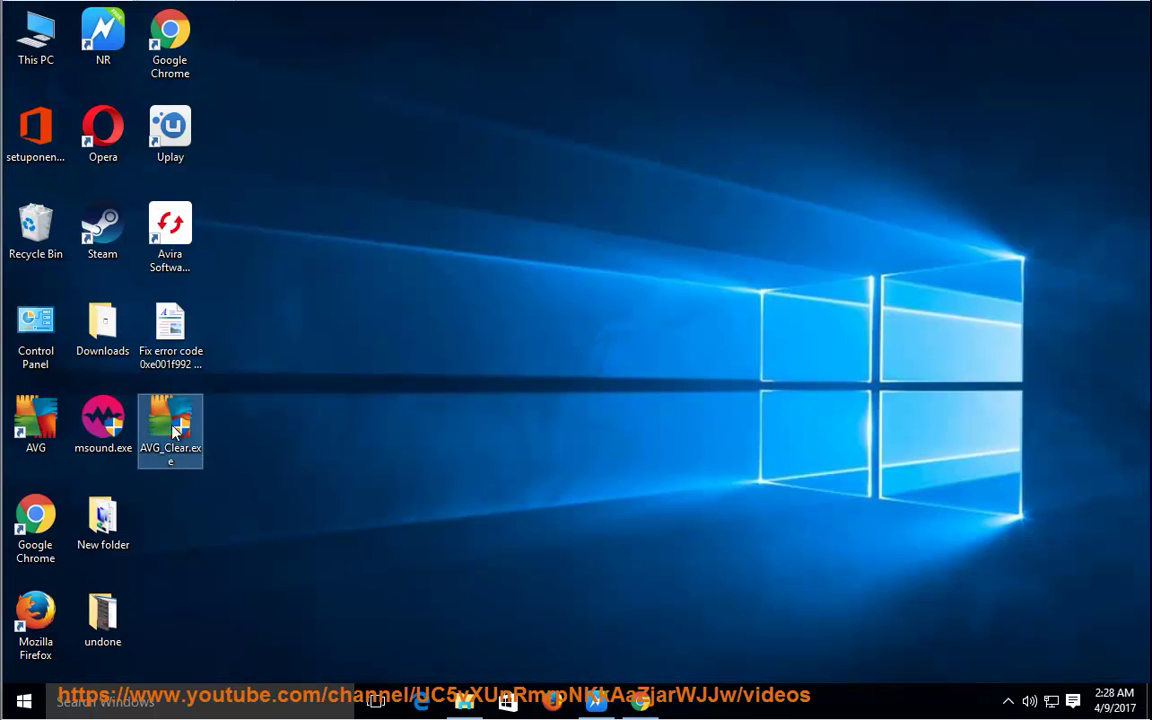
{"action": "left_click", "coordinate": [178, 425]}
{"action": "right_click", "coordinate": [178, 425]}
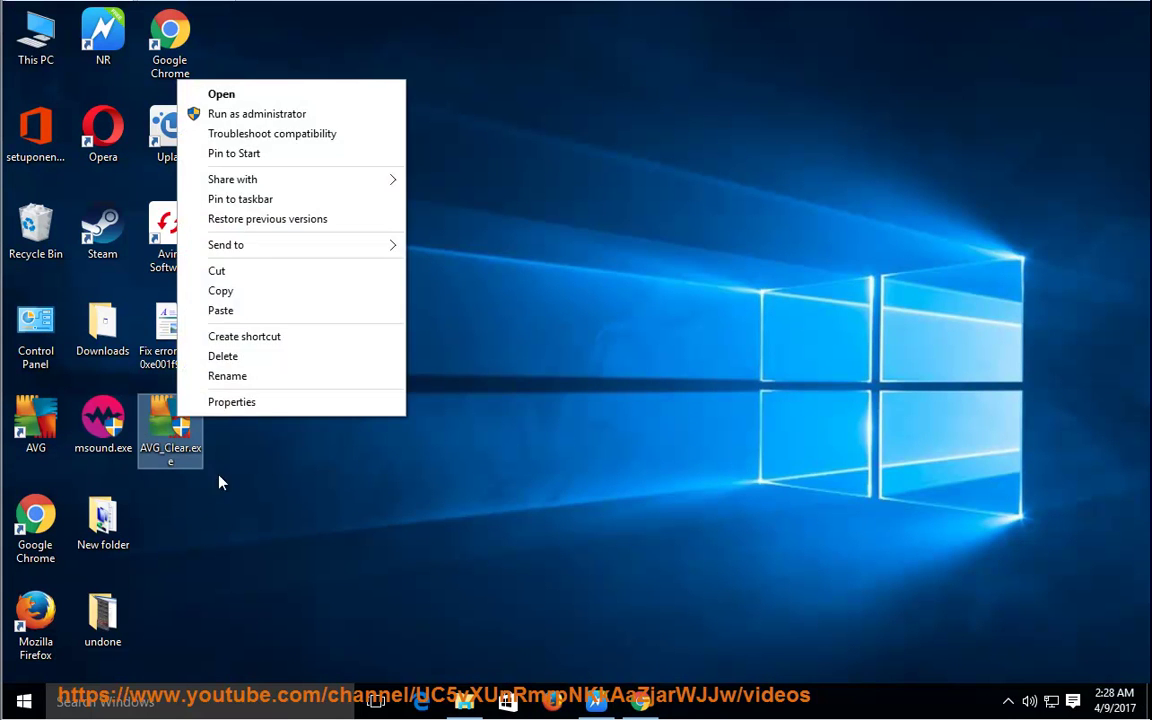
{"action": "left_click", "coordinate": [255, 402]}
{"action": "left_click_drag", "start_coordinate": [350, 213], "coordinate": [517, 210]}
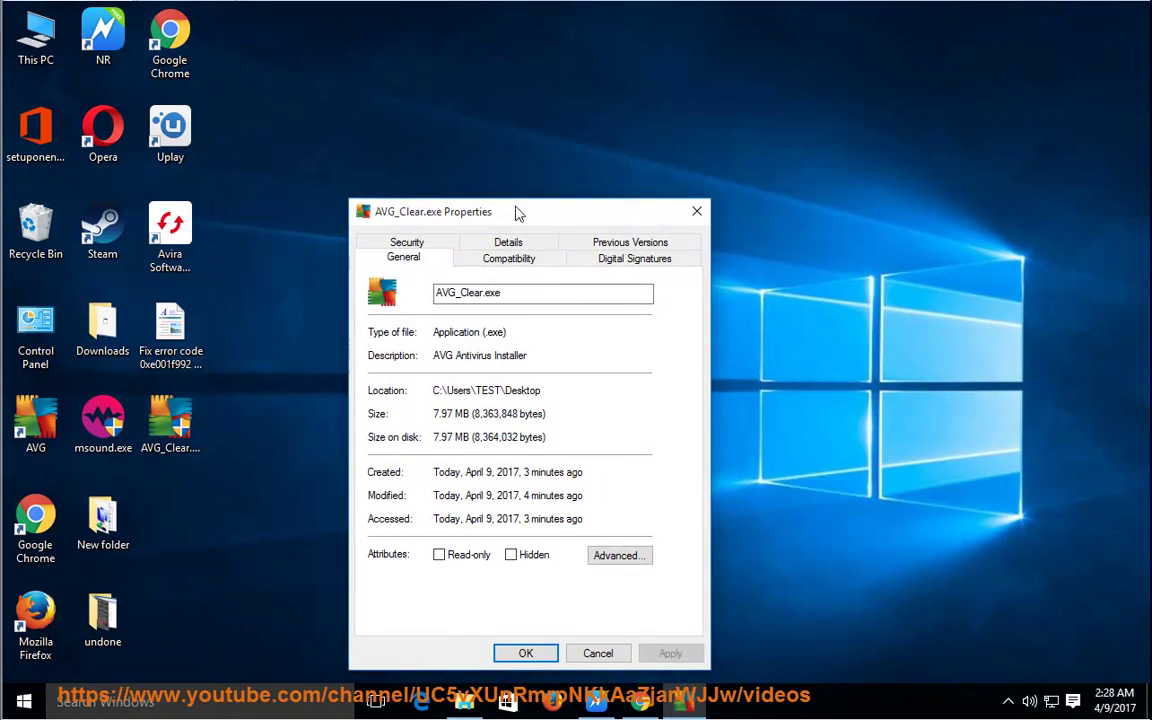
{"action": "left_click_drag", "start_coordinate": [530, 356], "coordinate": [323, 353]}
{"action": "left_click", "coordinate": [510, 243]}
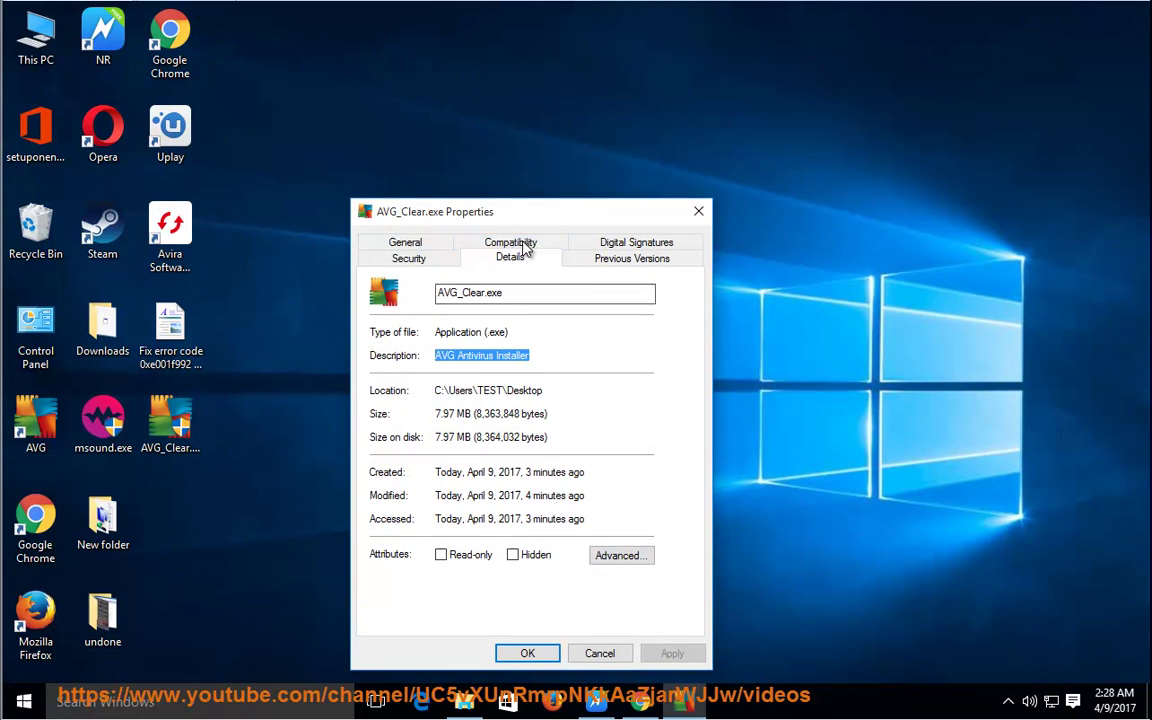
{"action": "left_click", "coordinate": [498, 362]}
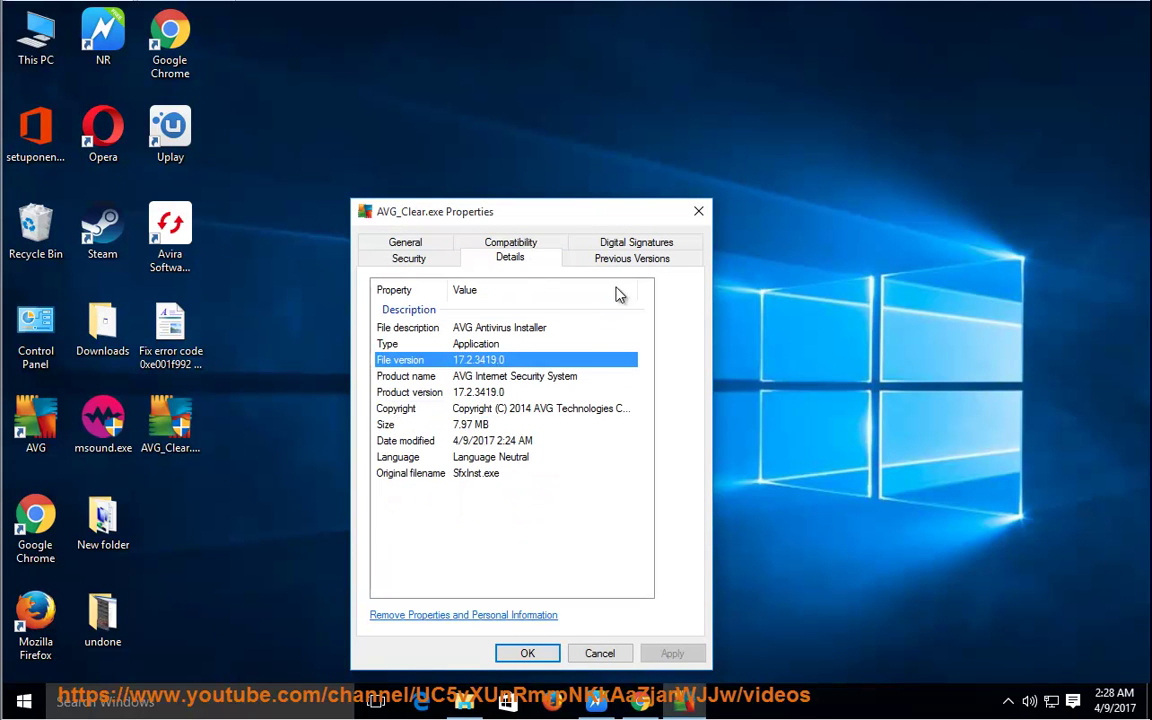
{"action": "left_click", "coordinate": [632, 244]}
{"action": "left_click", "coordinate": [420, 346]}
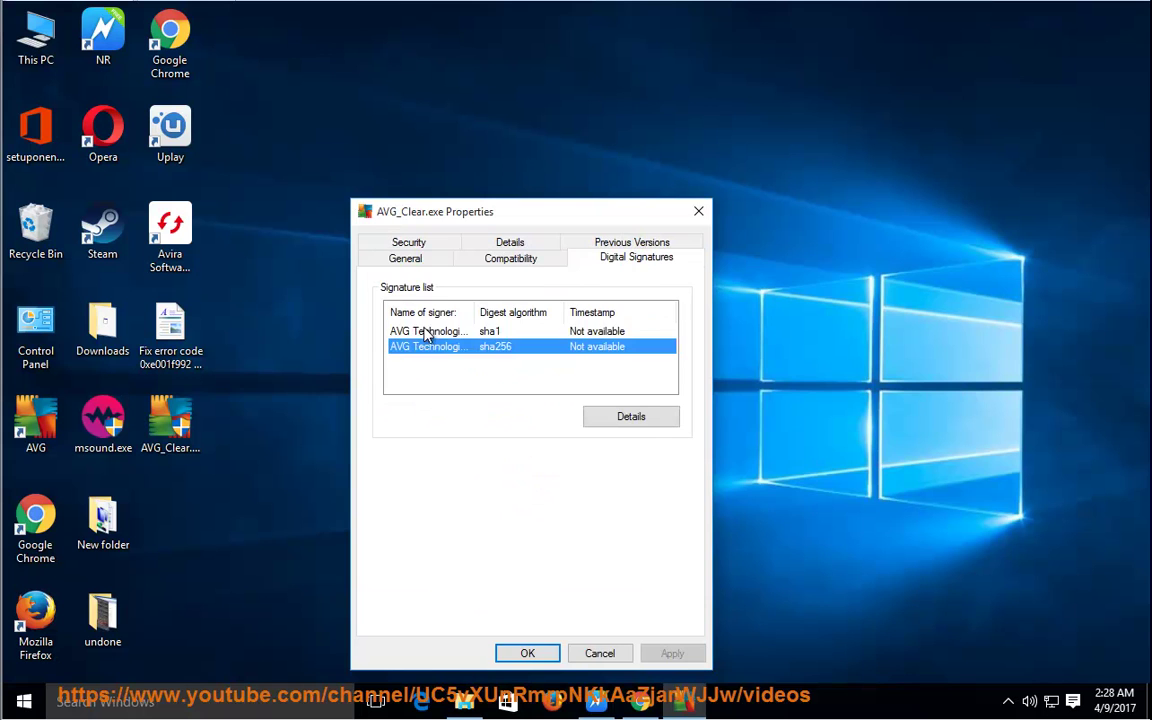
{"action": "left_click", "coordinate": [425, 334]}
{"action": "left_click", "coordinate": [698, 211]}
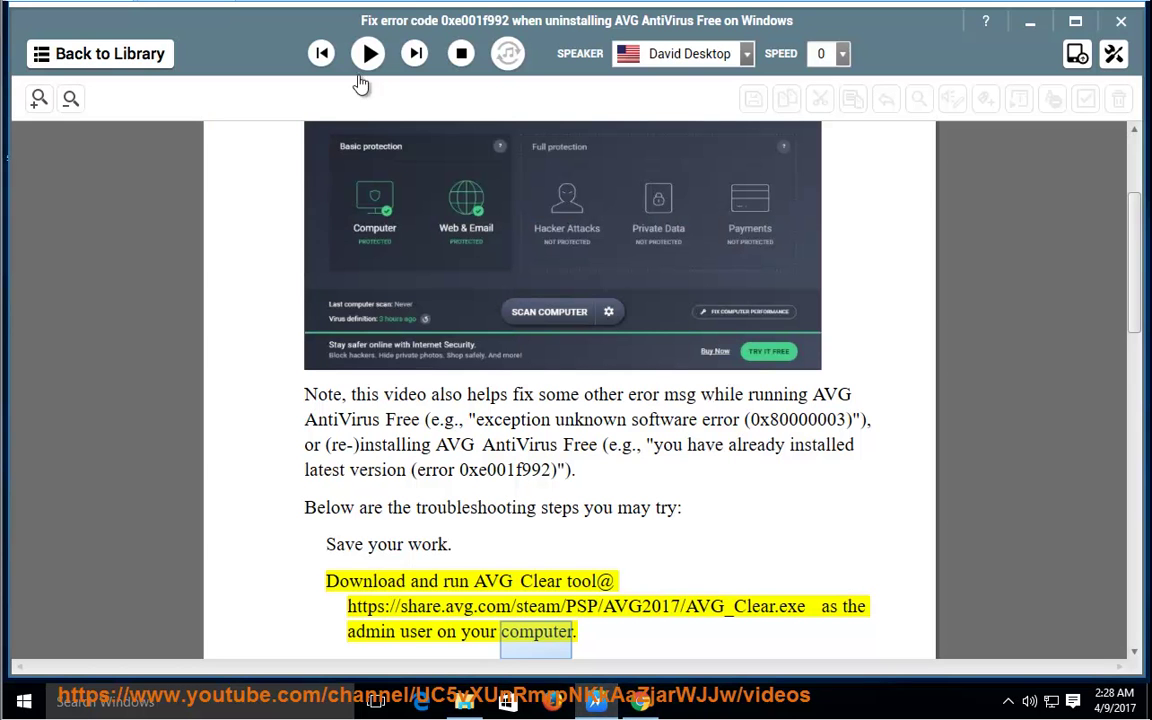
Briefly replay the article, then run AVG_Clear.exe as administrator and approve the UAC prompt.
{"action": "left_click", "coordinate": [368, 53]}
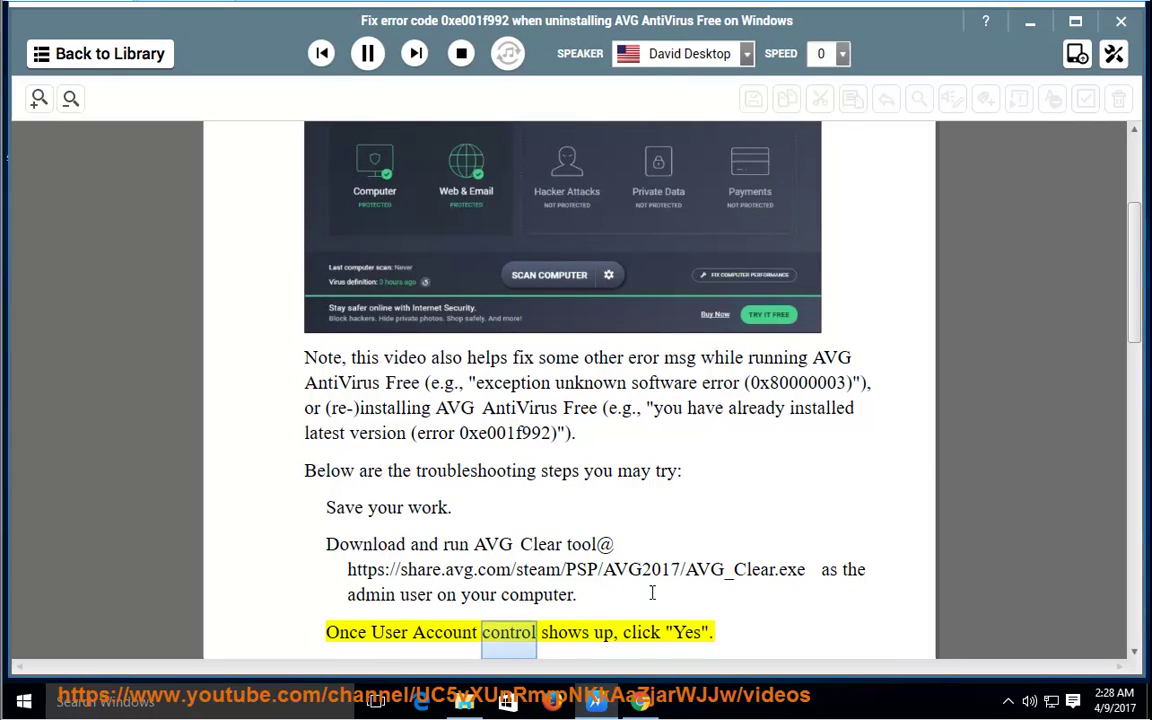
{"action": "left_click", "coordinate": [368, 53]}
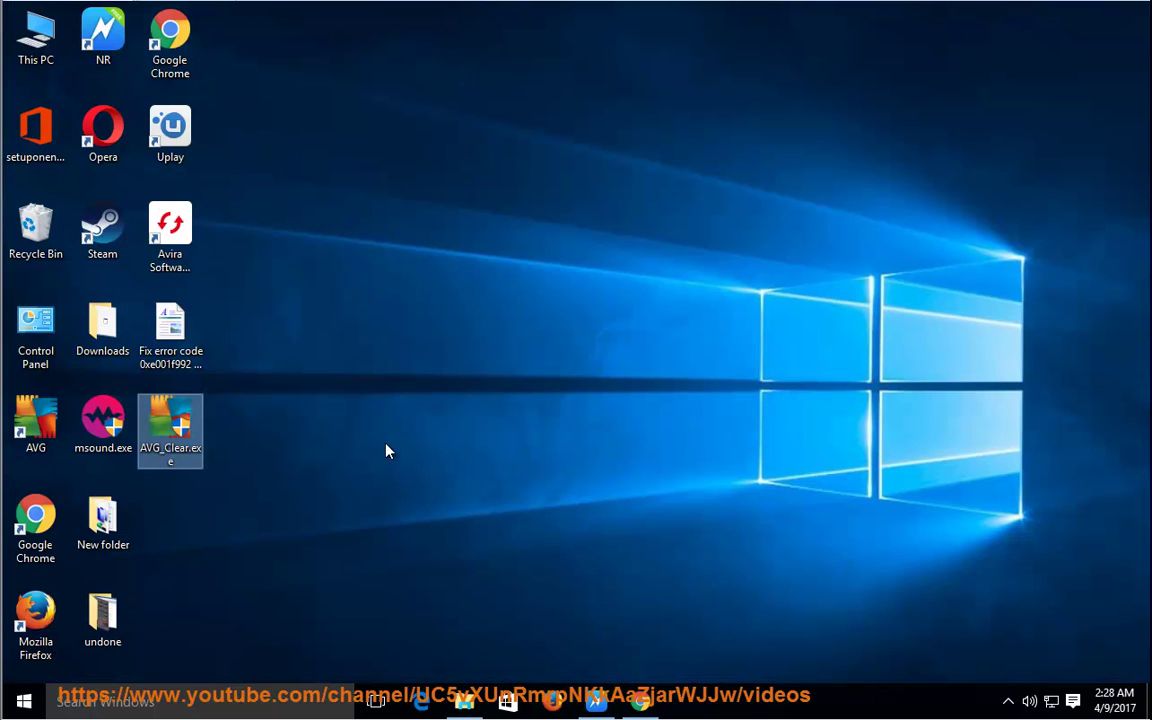
{"action": "right_click", "coordinate": [172, 412]}
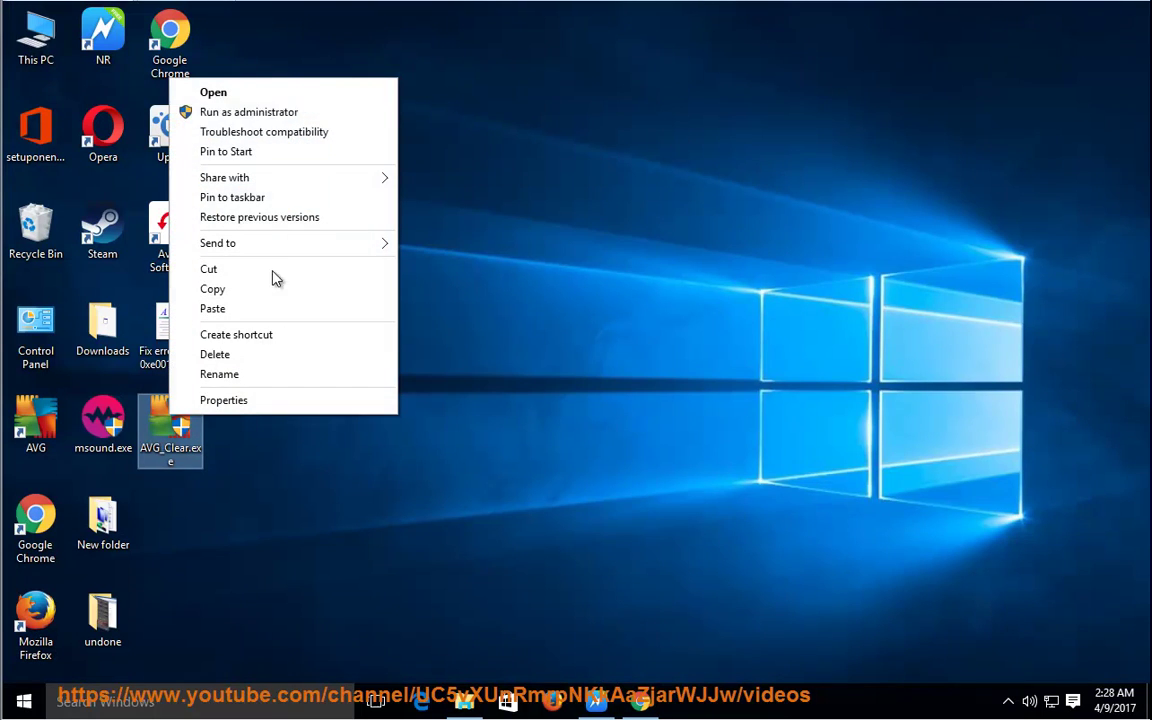
{"action": "left_click", "coordinate": [366, 112]}
{"action": "left_click", "coordinate": [393, 392]}
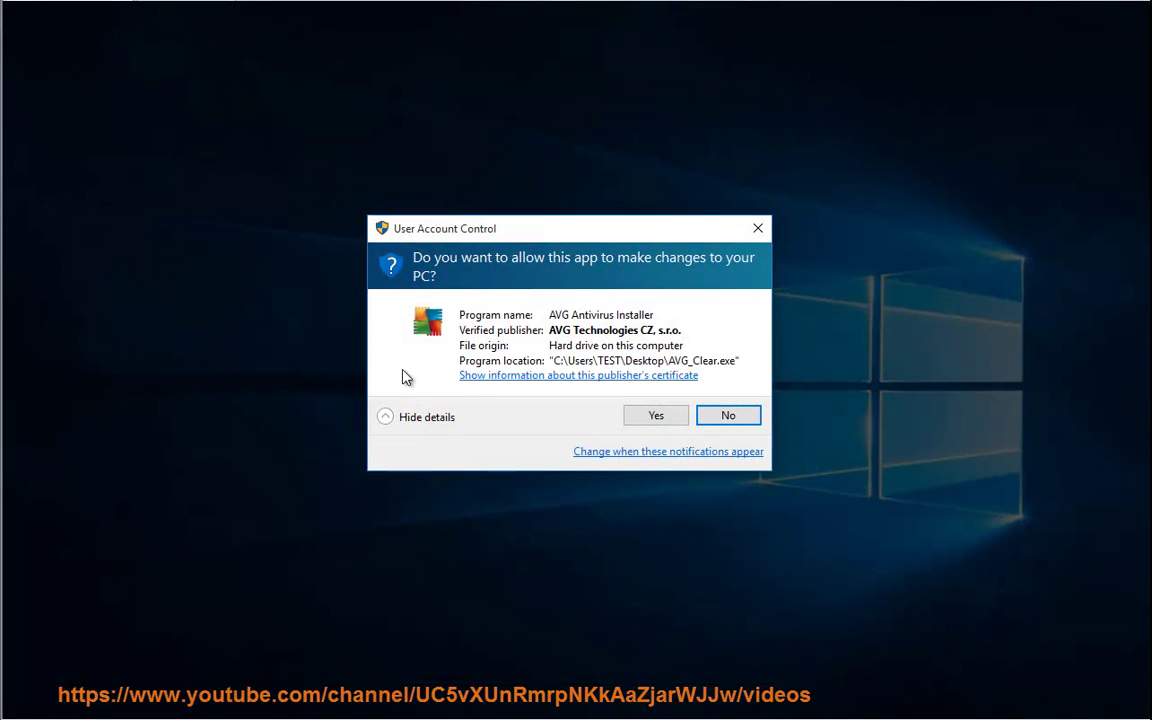
{"action": "left_click", "coordinate": [660, 418]}
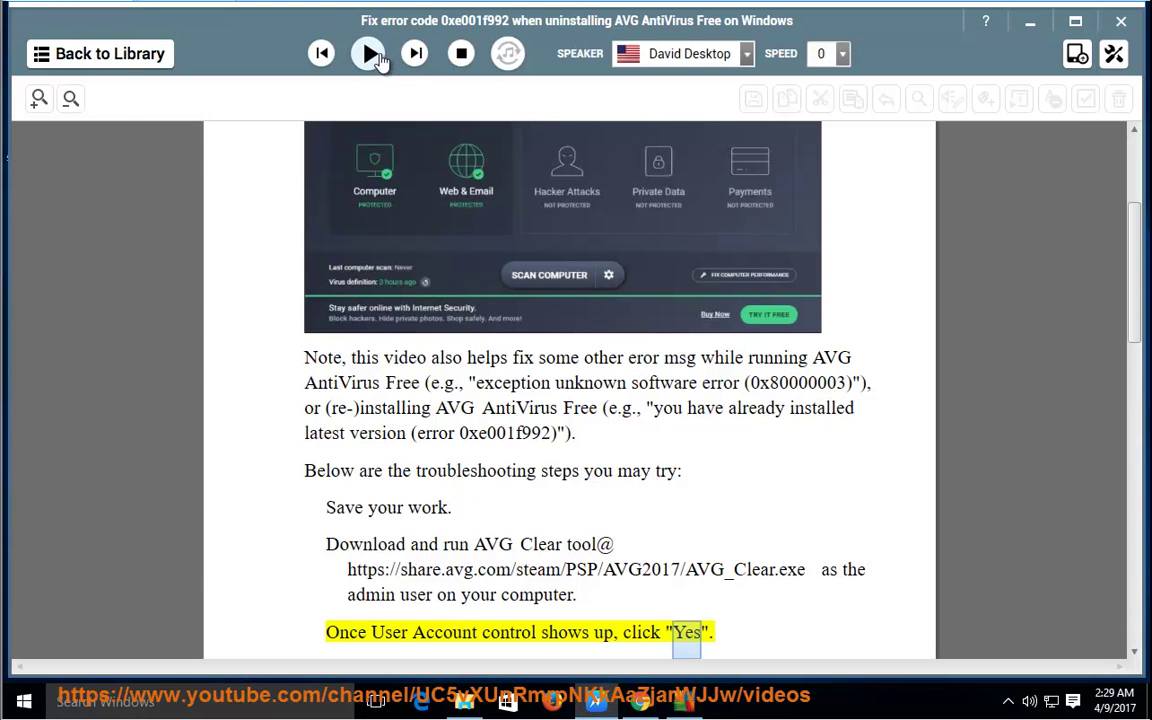
Decline rebooting into Safe Mode so the AVG Uninstall Tool welcome screen opens.
{"action": "left_click", "coordinate": [368, 53]}
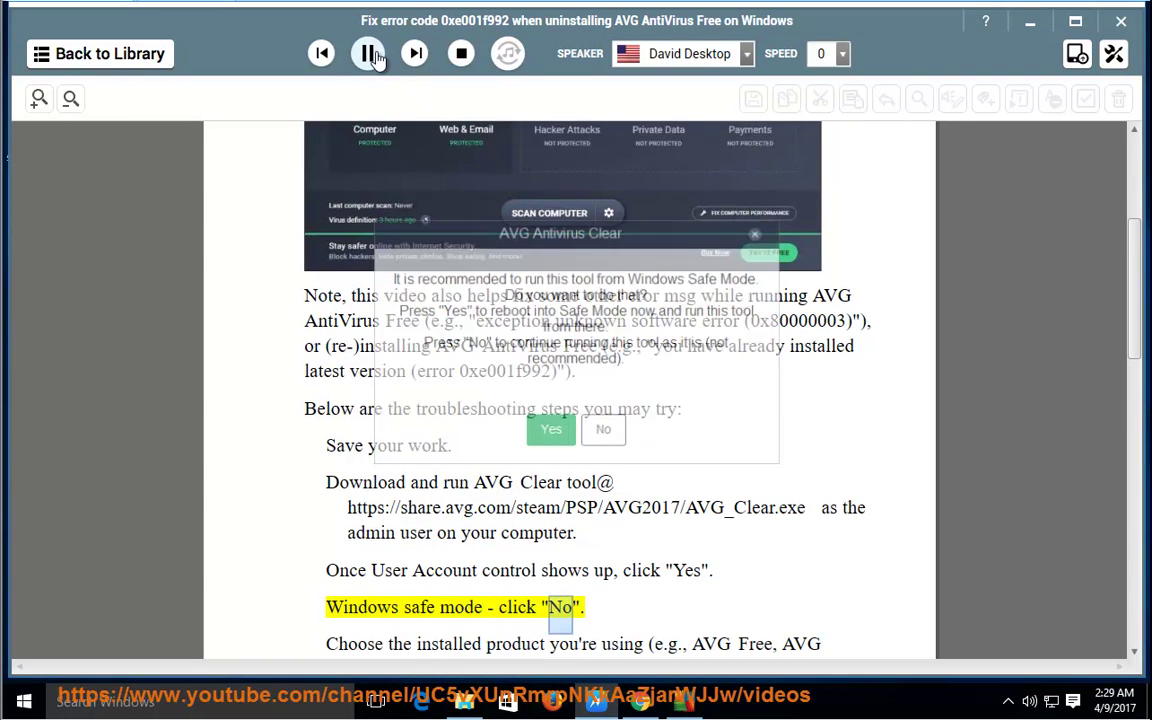
{"action": "left_click", "coordinate": [370, 55]}
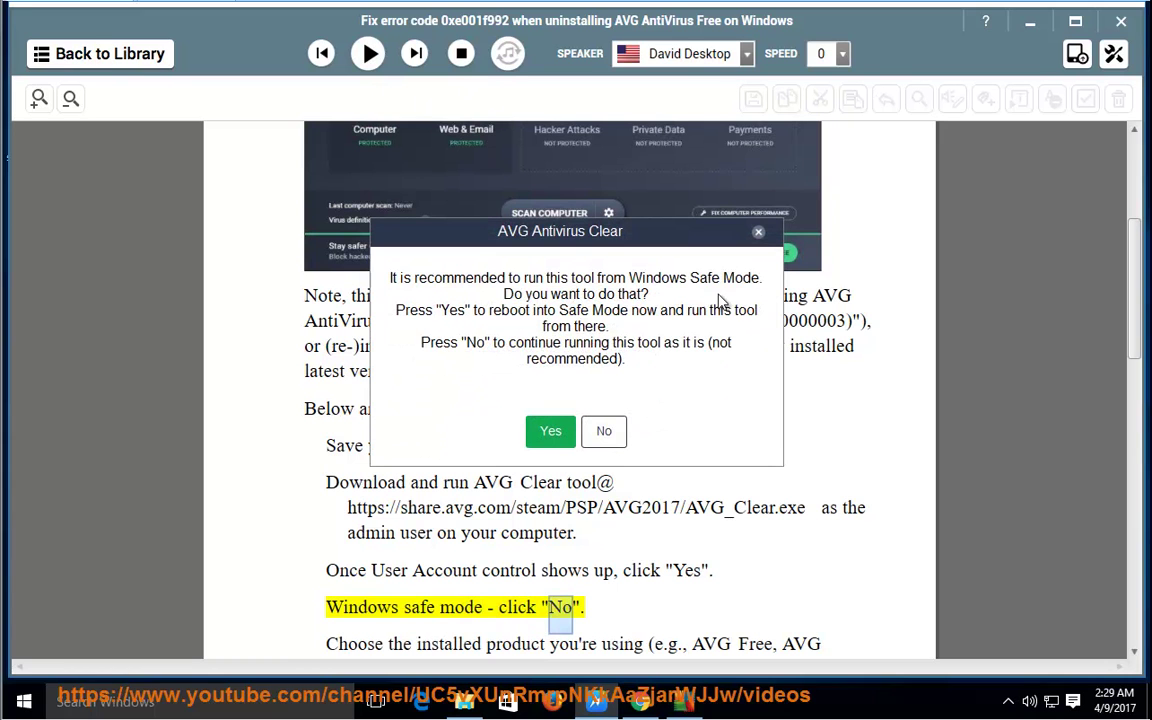
{"action": "left_click", "coordinate": [604, 432]}
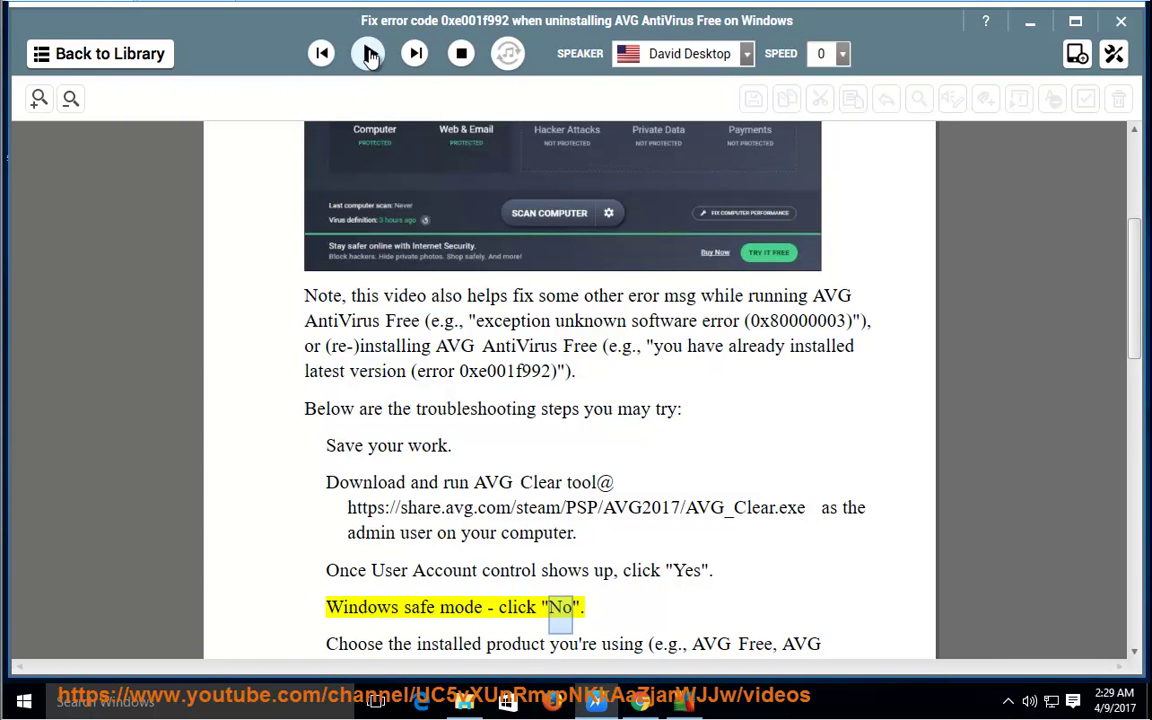
{"action": "left_click", "coordinate": [370, 56]}
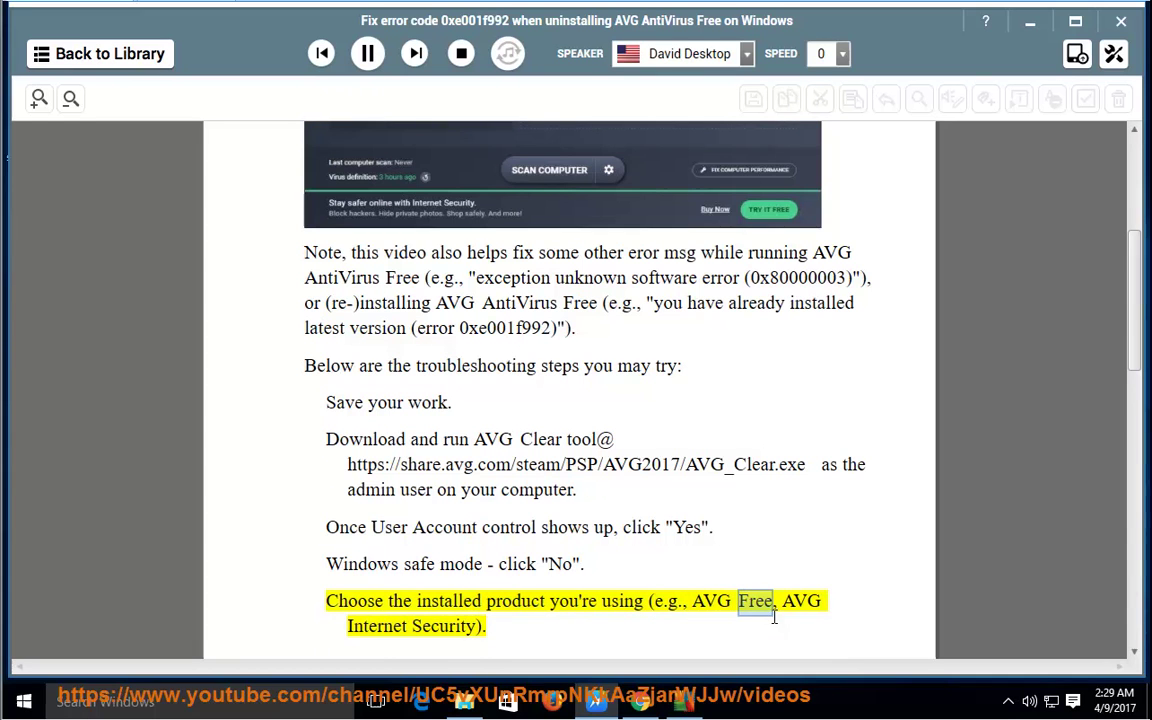
{"action": "left_click", "coordinate": [367, 53]}
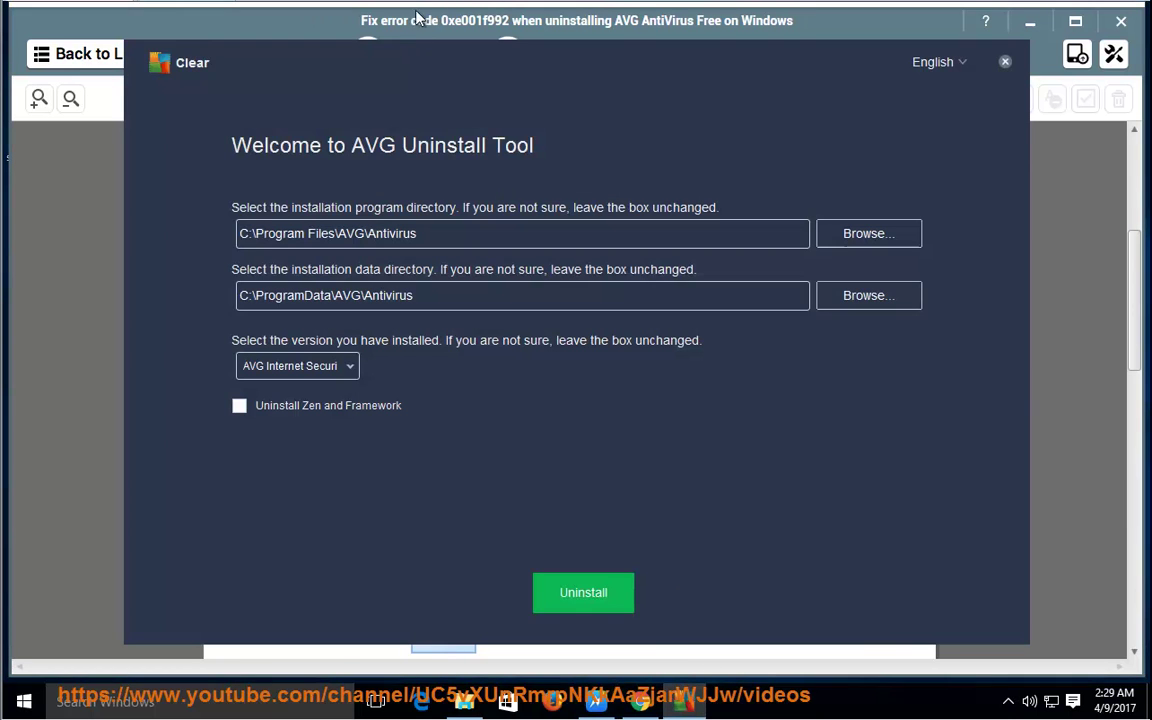
Browse to C:\Program Files (x86)\AVG and set it as the program directory.
{"action": "left_click", "coordinate": [869, 234]}
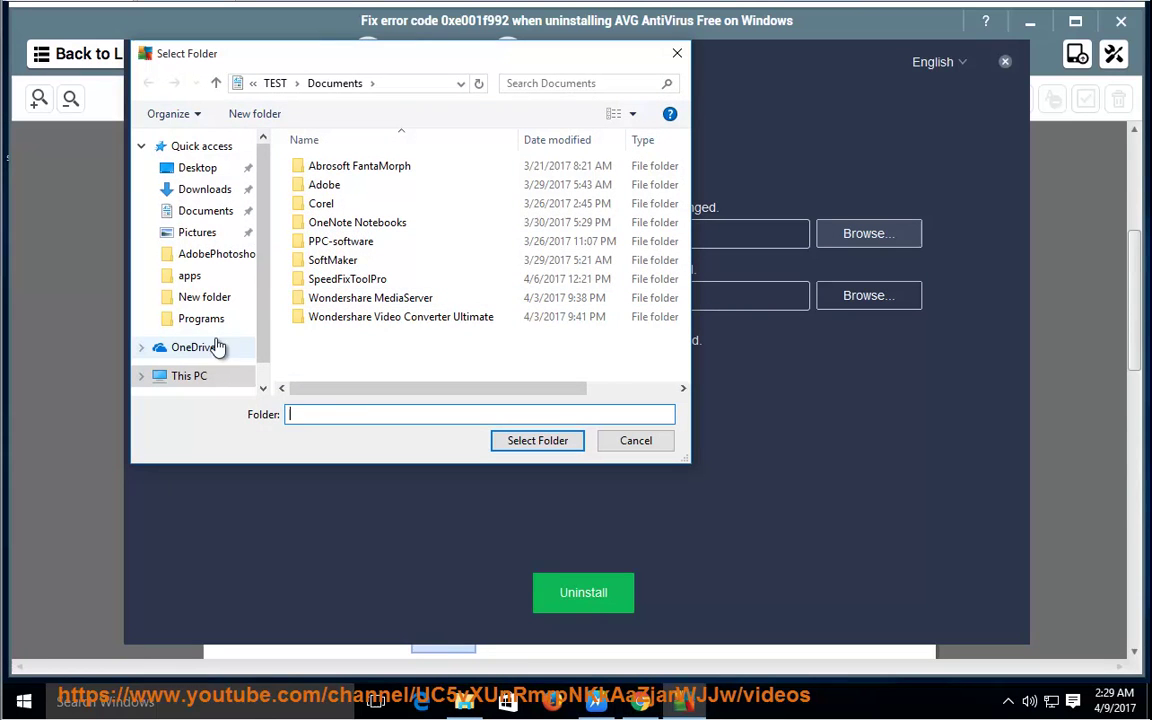
{"action": "scroll", "coordinate": [218, 355], "scroll_direction": "down", "scroll_amount": 1}
{"action": "left_click", "coordinate": [185, 350]}
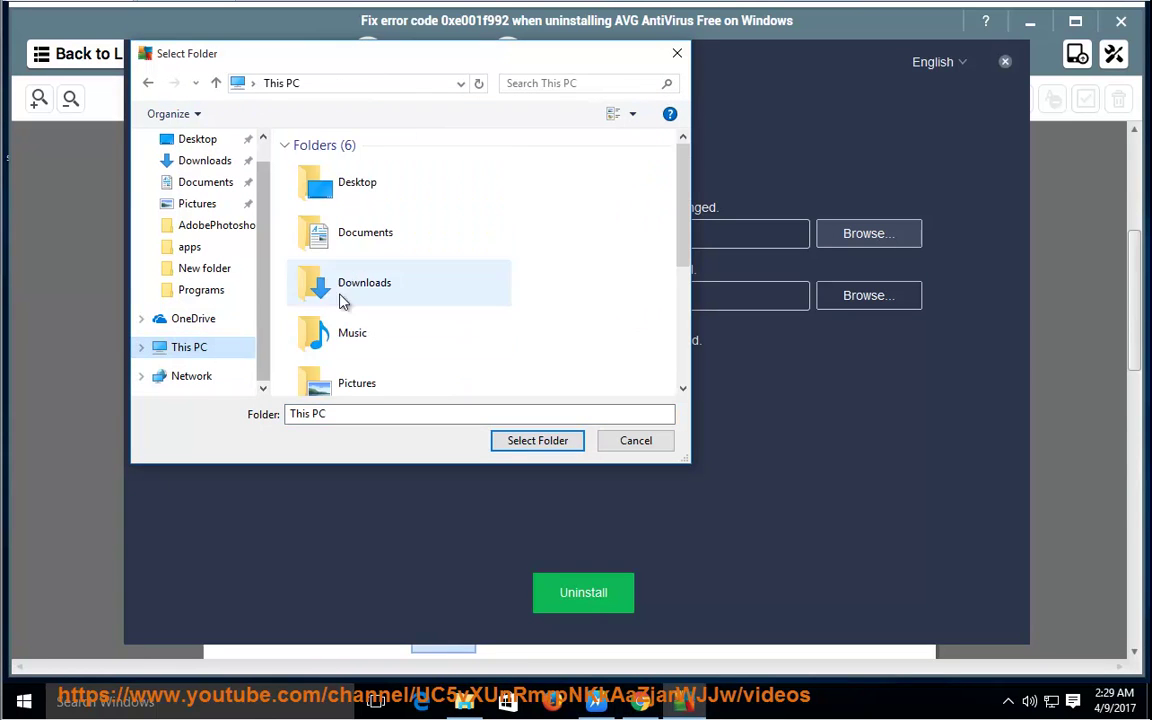
{"action": "scroll", "coordinate": [400, 290], "scroll_direction": "down", "scroll_amount": 2}
{"action": "scroll", "coordinate": [420, 290], "scroll_direction": "down", "scroll_amount": 3}
{"action": "double_click", "coordinate": [370, 310]}
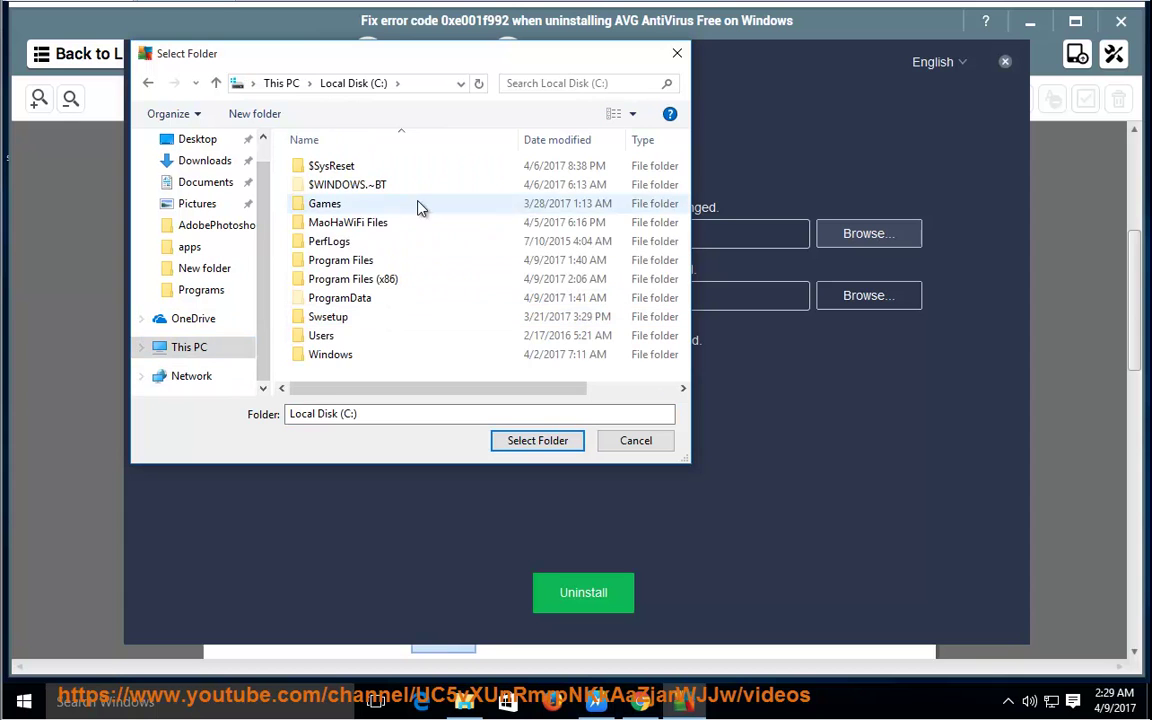
{"action": "double_click", "coordinate": [352, 282]}
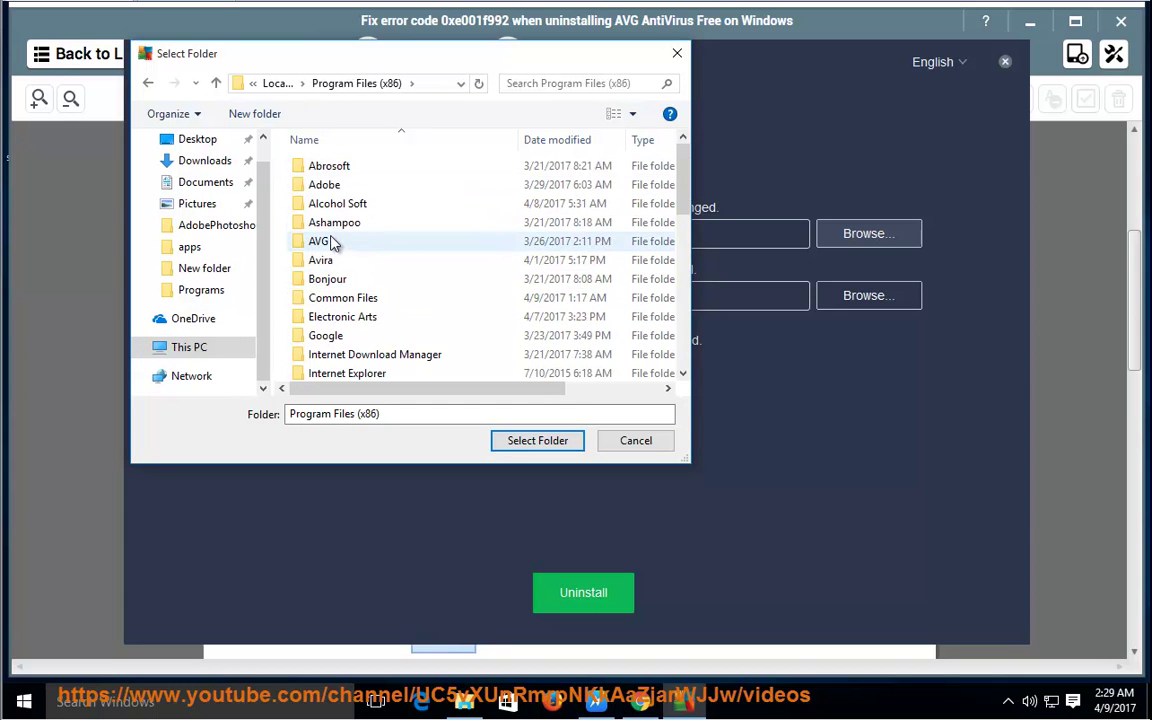
{"action": "left_click", "coordinate": [322, 244]}
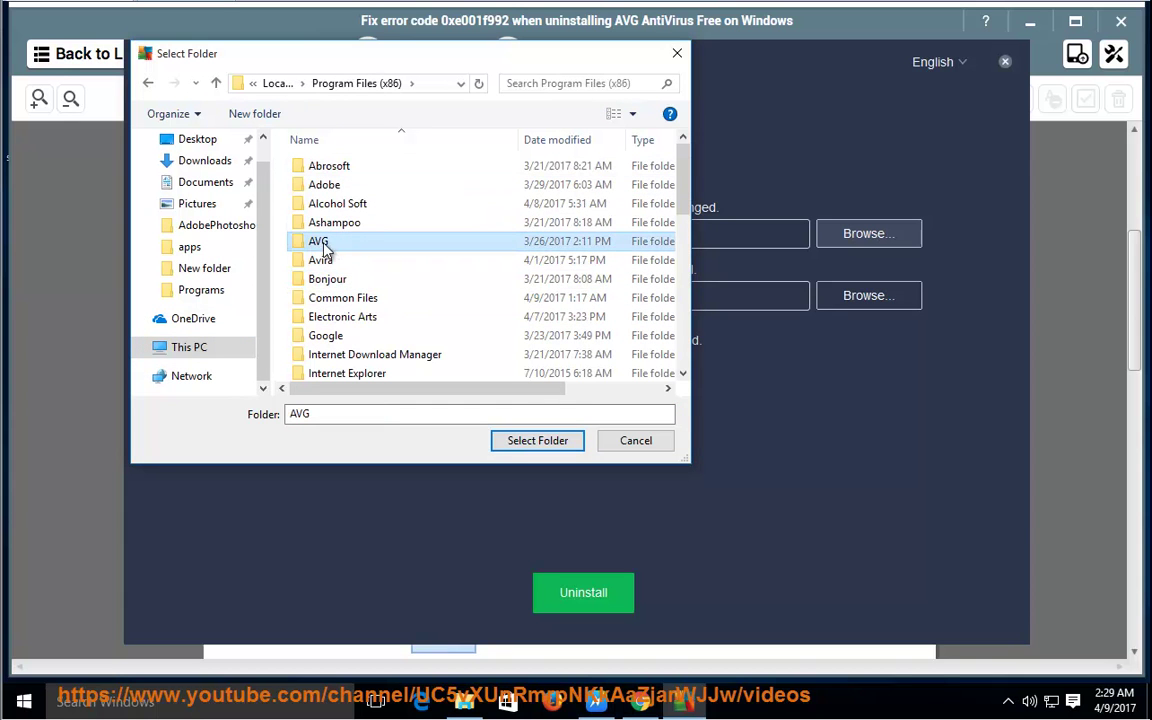
{"action": "left_click", "coordinate": [520, 445]}
{"action": "left_click", "coordinate": [610, 297]}
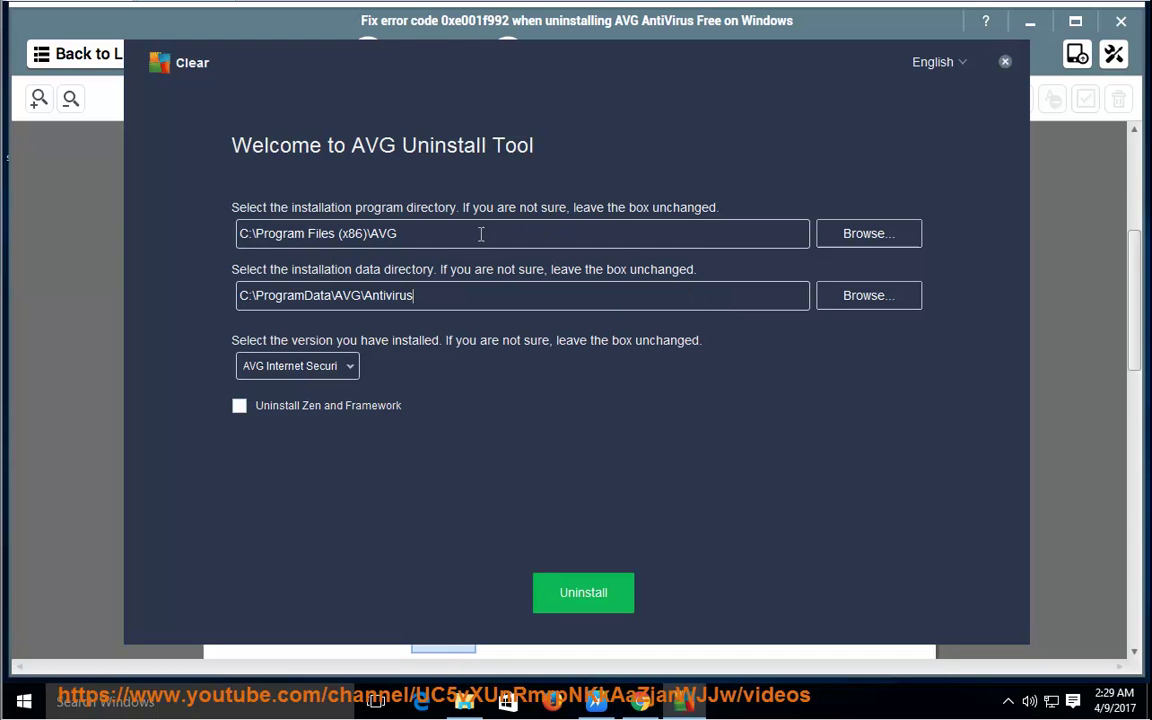
Set the data directory to C:\Program Files (x86)\AVG and choose AVG AntiVirus FREE as the version.
{"action": "left_click", "coordinate": [853, 297]}
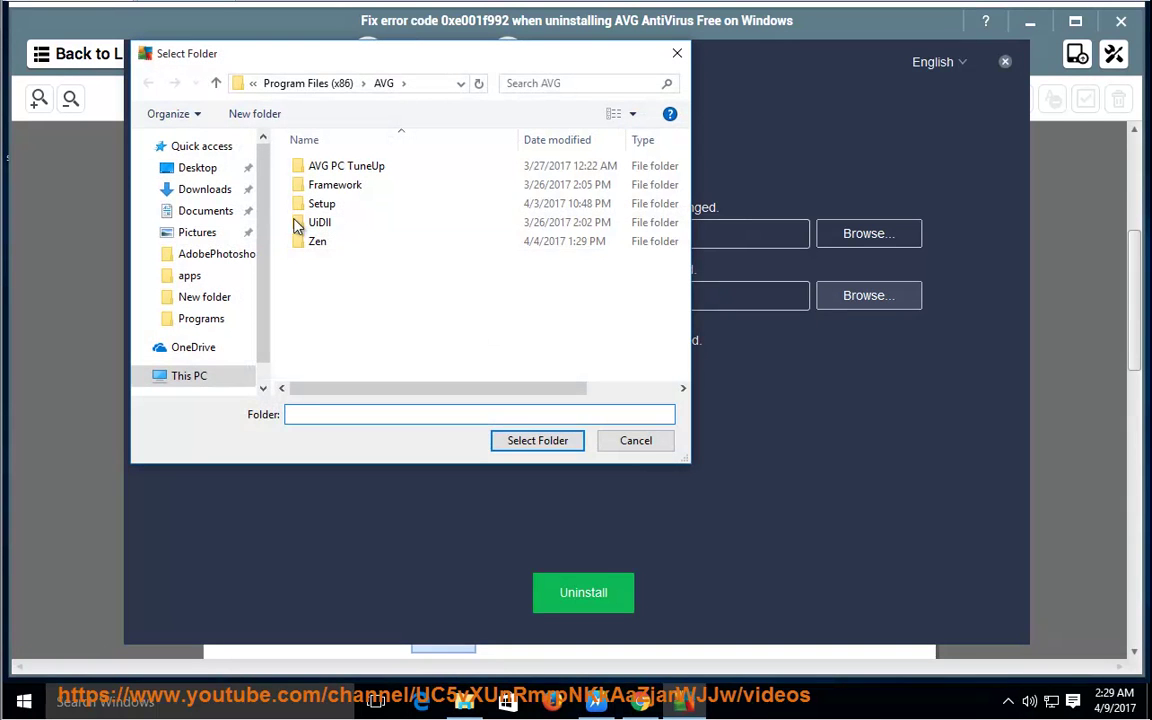
{"action": "left_click", "coordinate": [189, 376]}
{"action": "scroll", "coordinate": [375, 355], "scroll_direction": "down", "scroll_amount": 3}
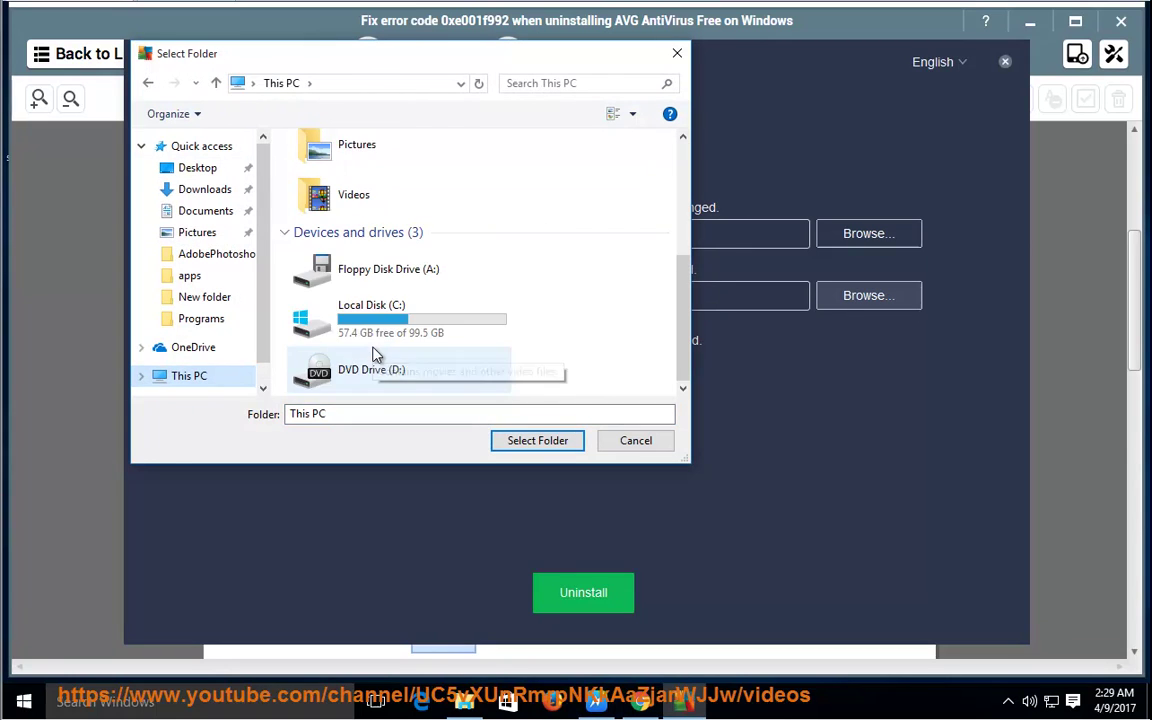
{"action": "double_click", "coordinate": [383, 320]}
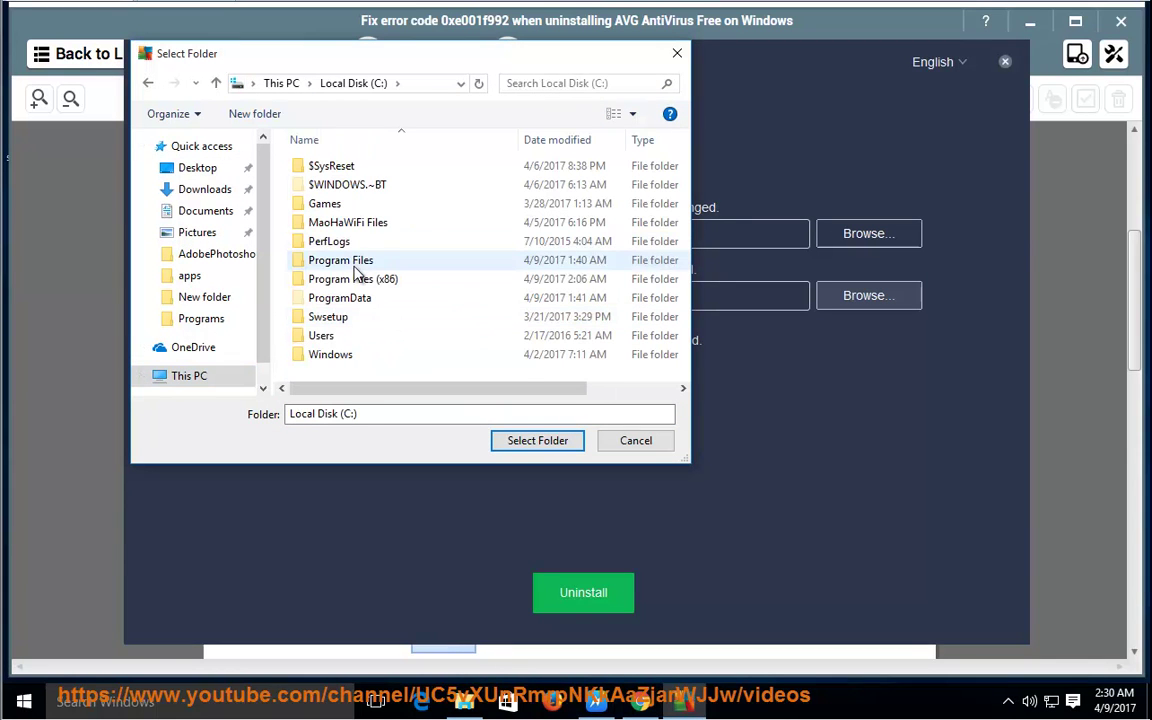
{"action": "double_click", "coordinate": [385, 258]}
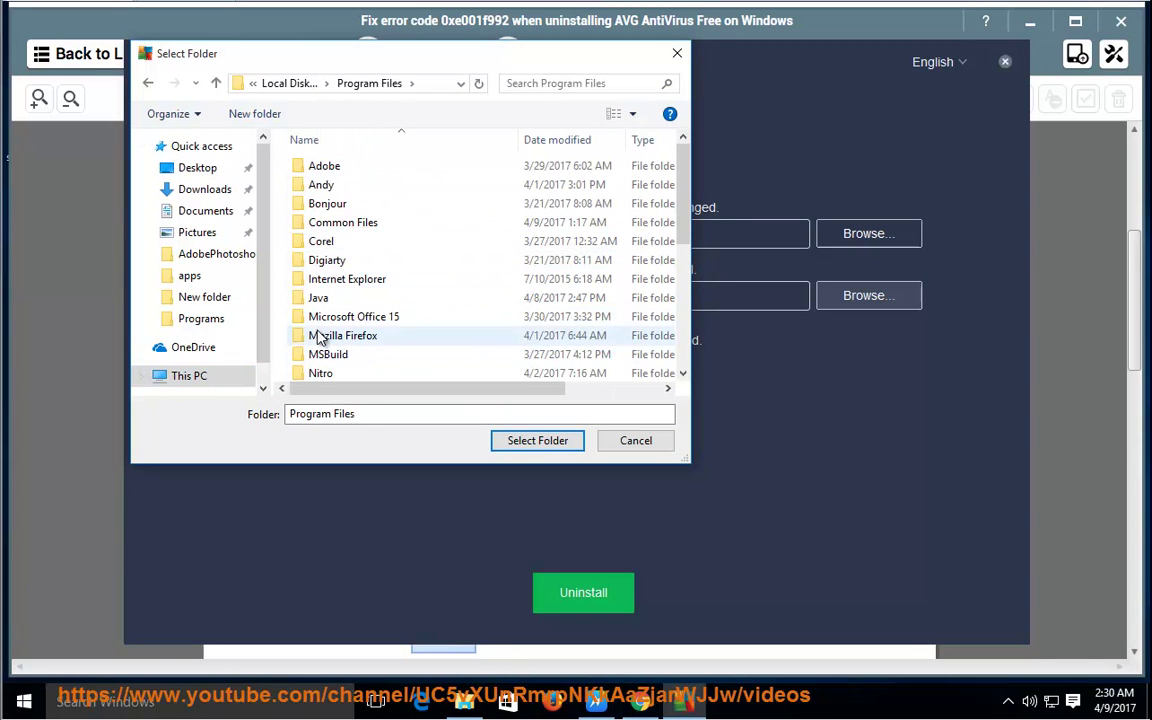
{"action": "left_click", "coordinate": [148, 83]}
{"action": "double_click", "coordinate": [345, 282]}
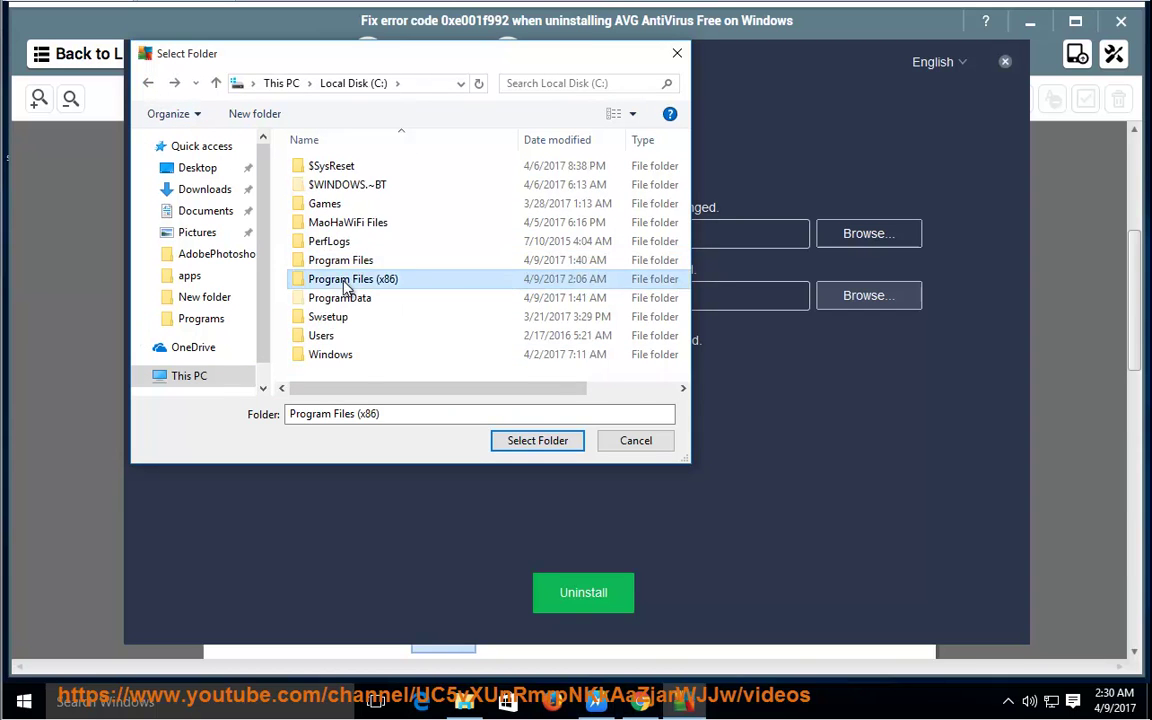
{"action": "left_click", "coordinate": [328, 244]}
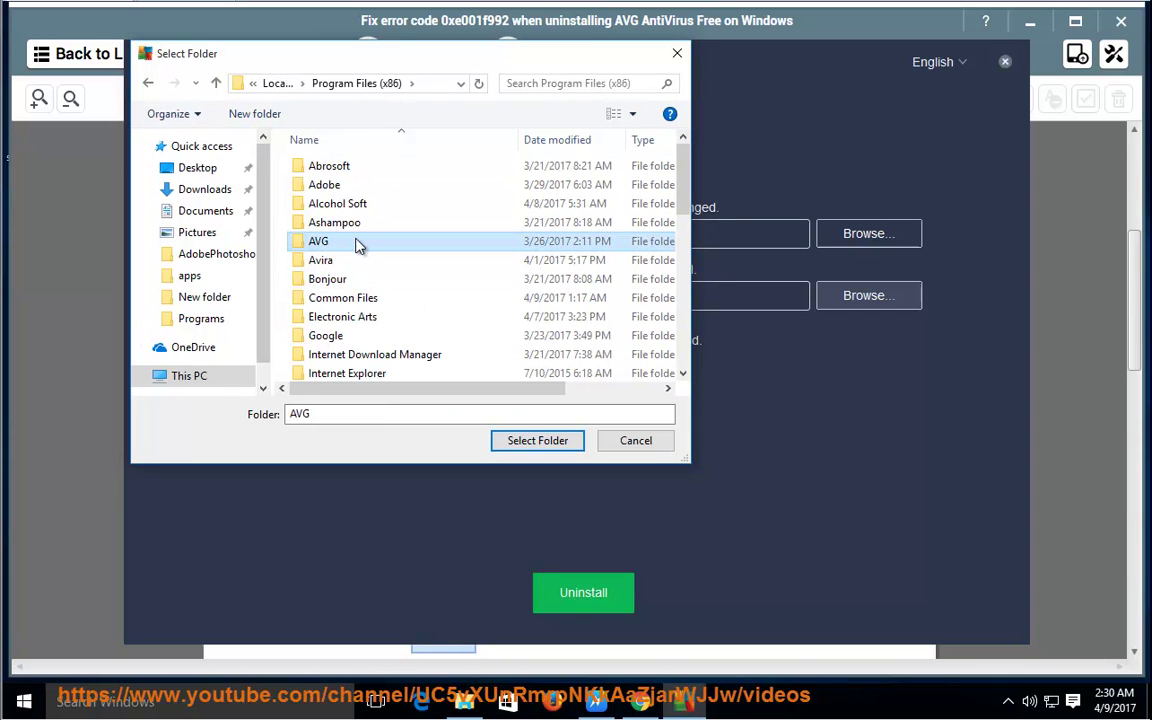
{"action": "left_click", "coordinate": [534, 449]}
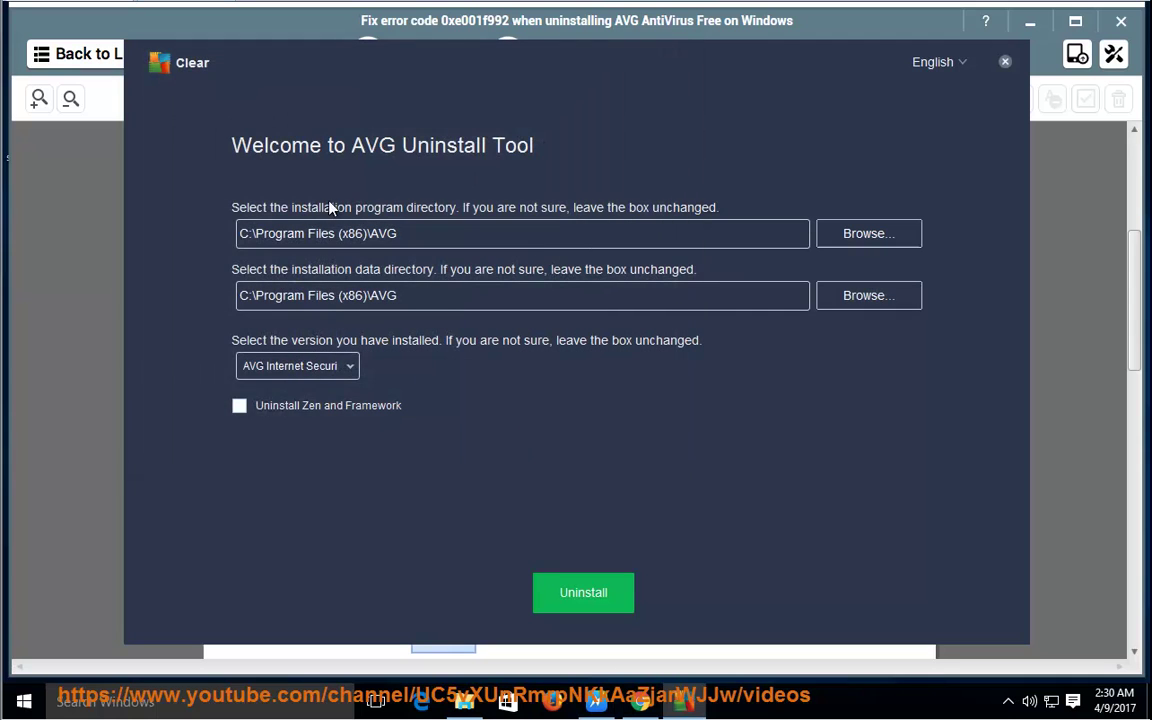
{"action": "left_click", "coordinate": [345, 366]}
{"action": "left_click", "coordinate": [333, 387]}
Tick Uninstall Zen and Framework, then read the remaining steps aloud and stop.
{"action": "left_click", "coordinate": [330, 410]}
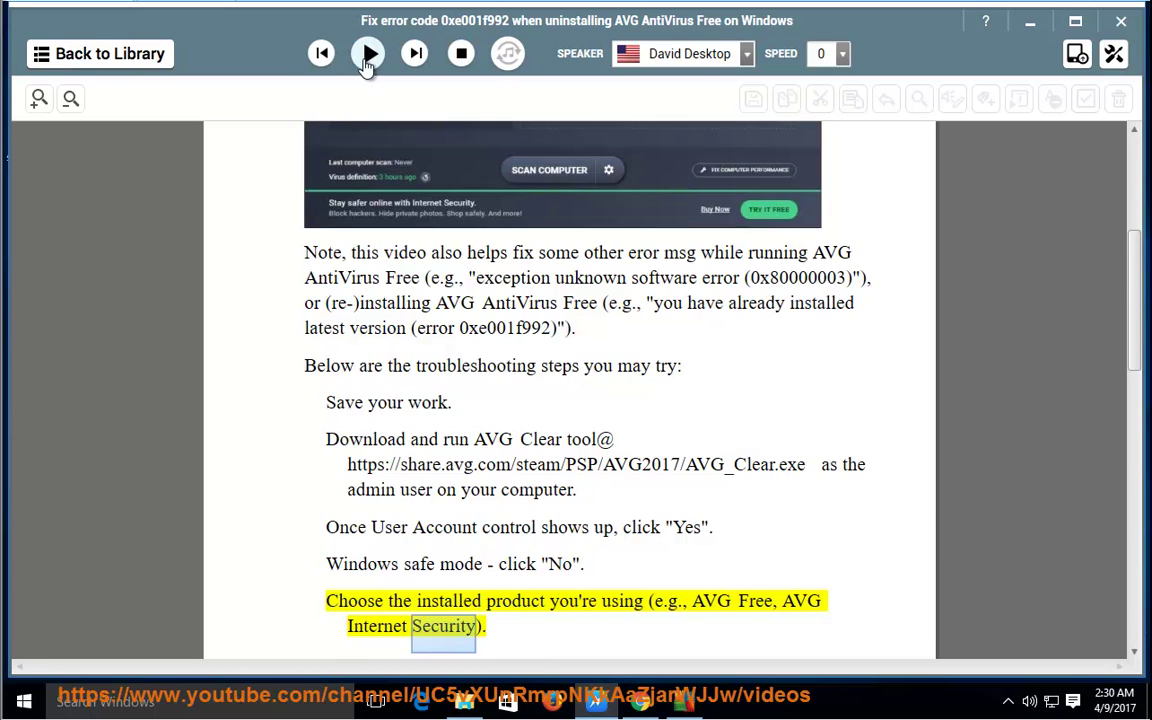
{"action": "left_click", "coordinate": [368, 55]}
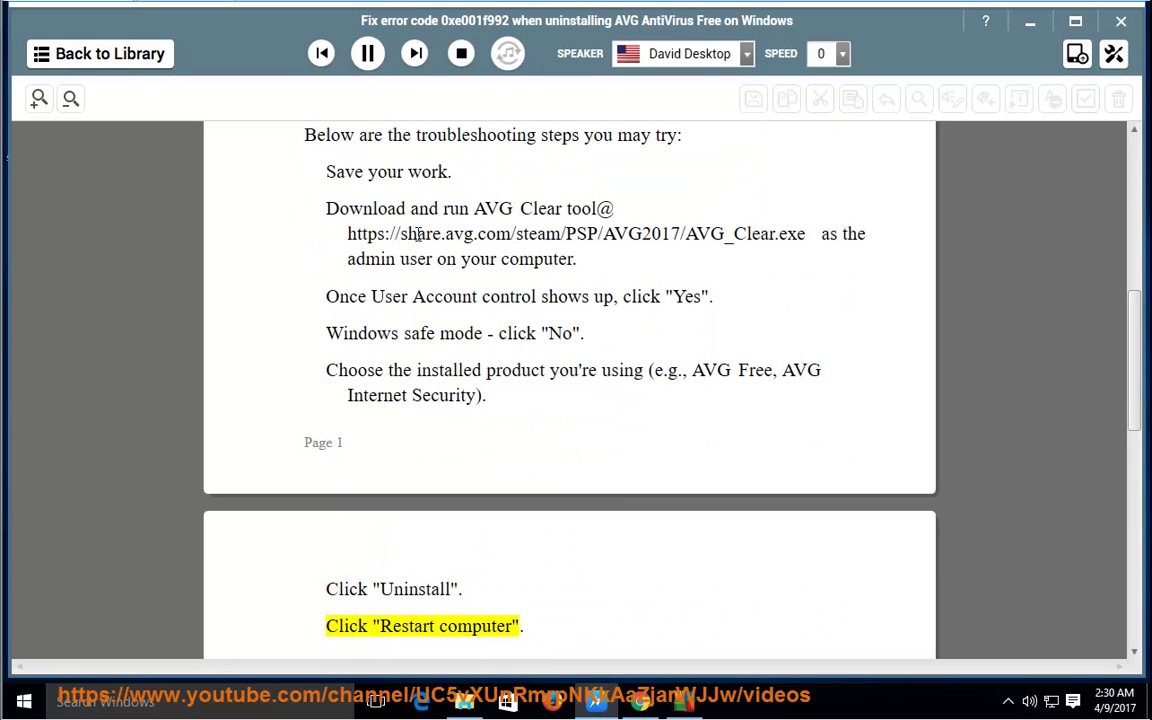
{"action": "left_click", "coordinate": [370, 54]}
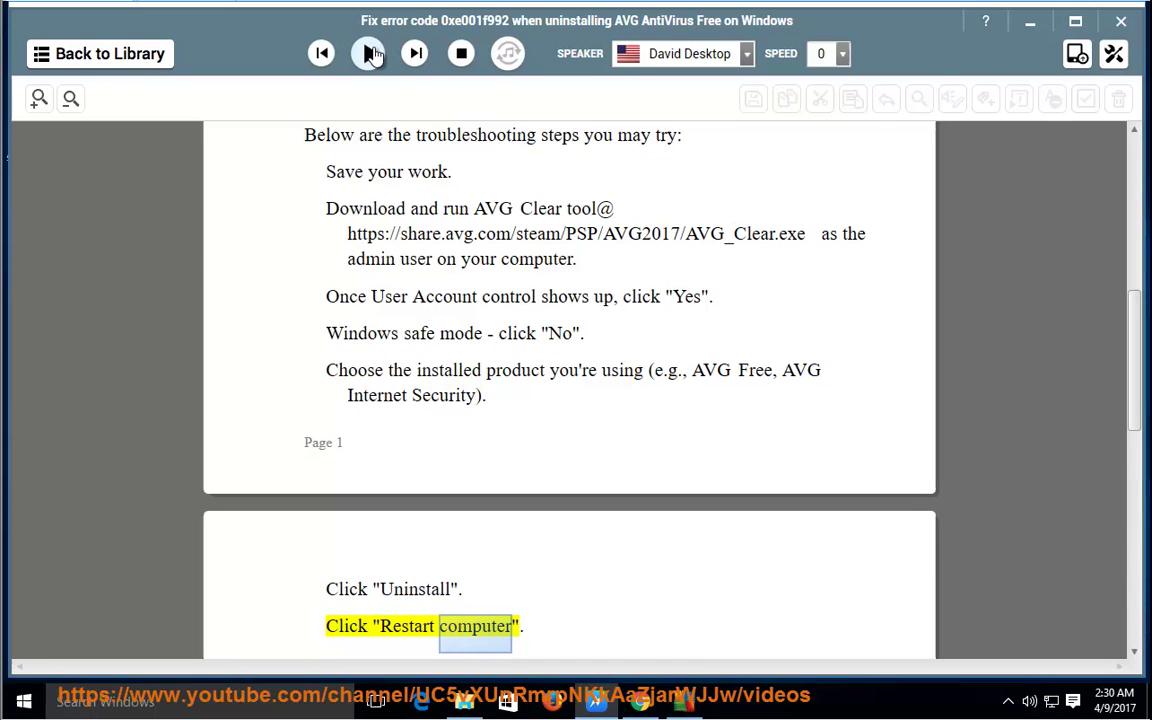